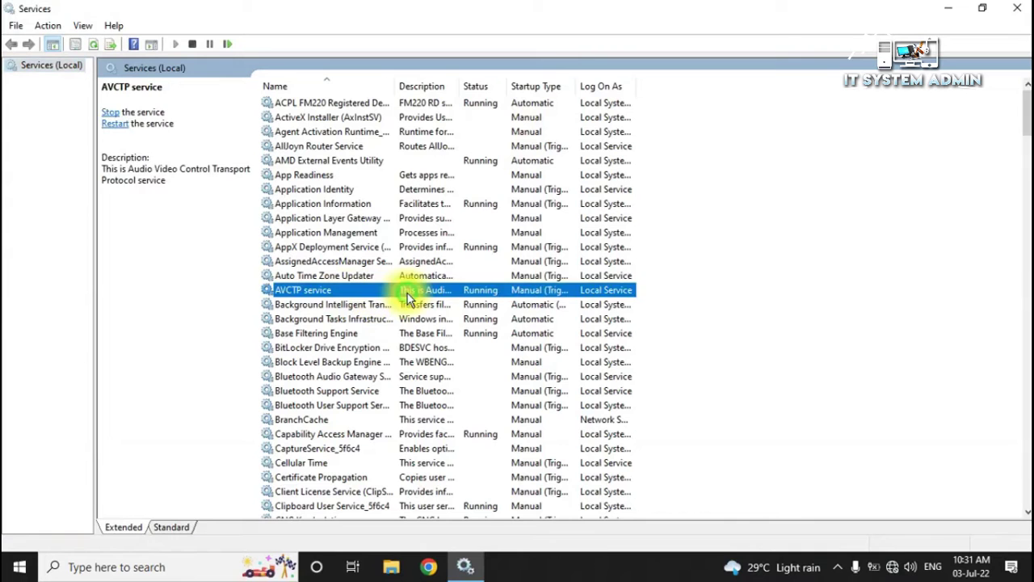
- Try to start the Windows Update service and close the resulting Error 1290 message
key("w")
scroll(525, 229, "down", 7)
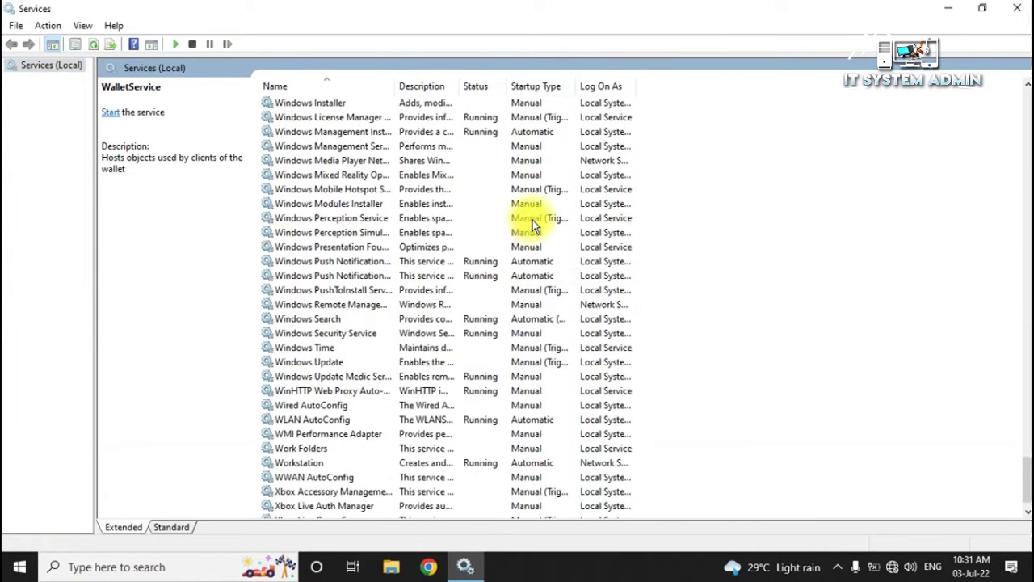
left_click(392, 364)
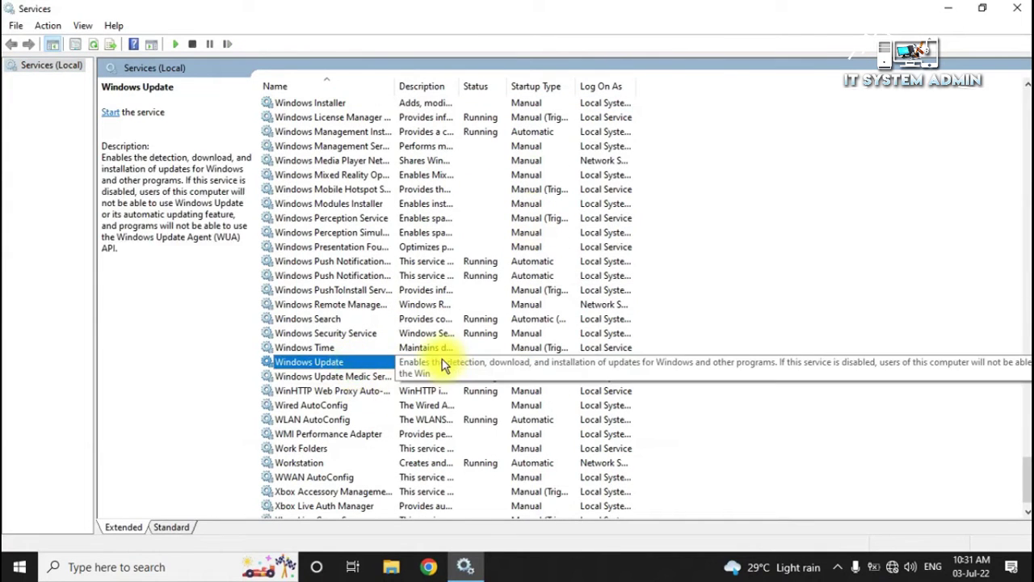
right_click(370, 360)
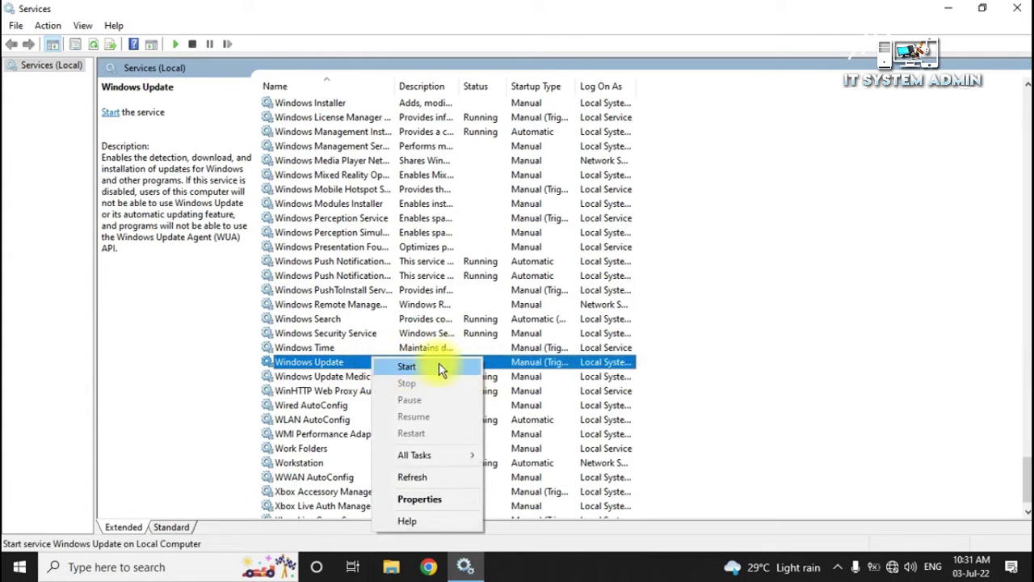
left_click(426, 366)
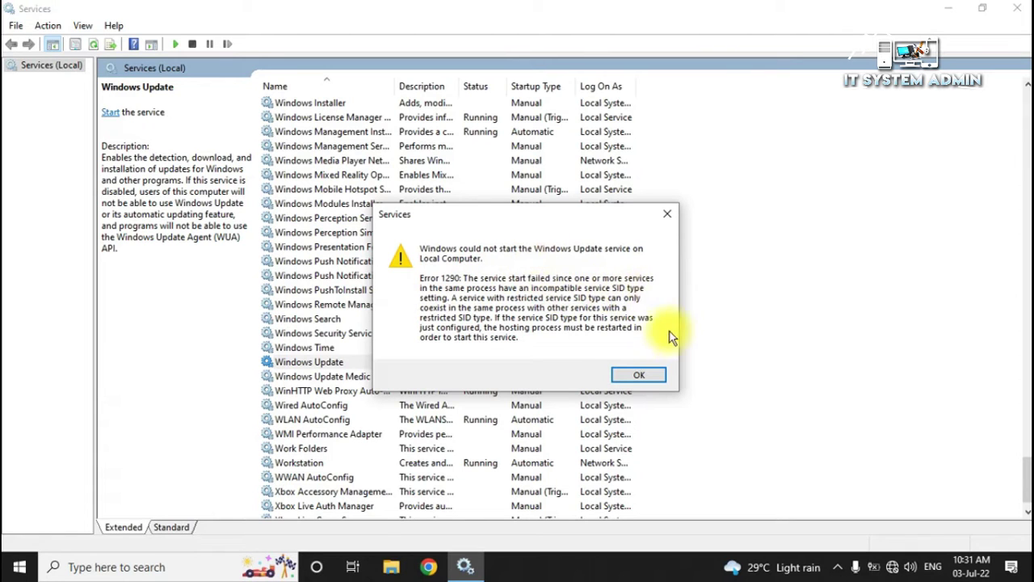
left_click_drag(532, 213, 596, 173)
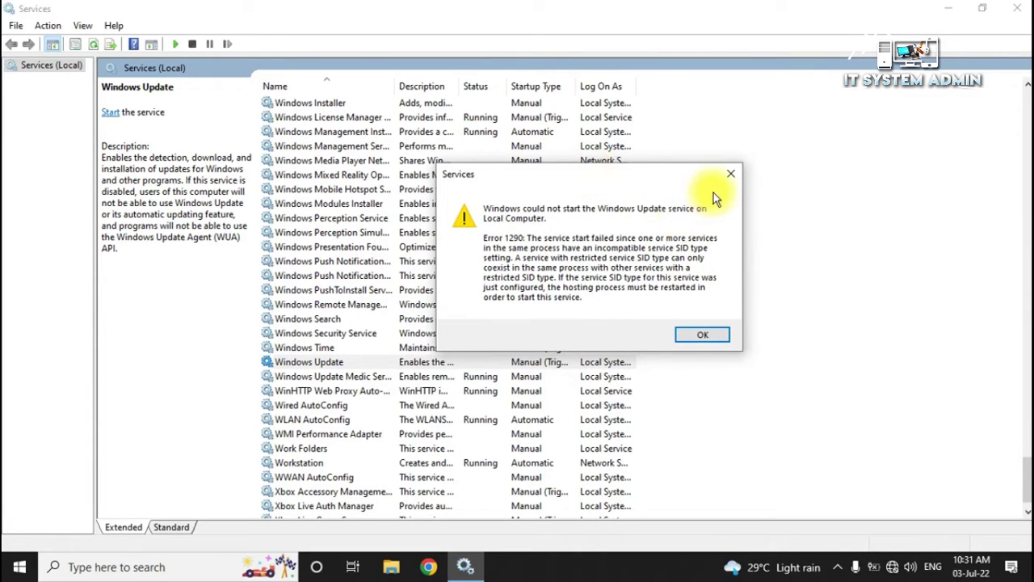
left_click(730, 174)
- Retry starting Windows Update and dismiss the repeated could-not-start error
left_click(438, 363)
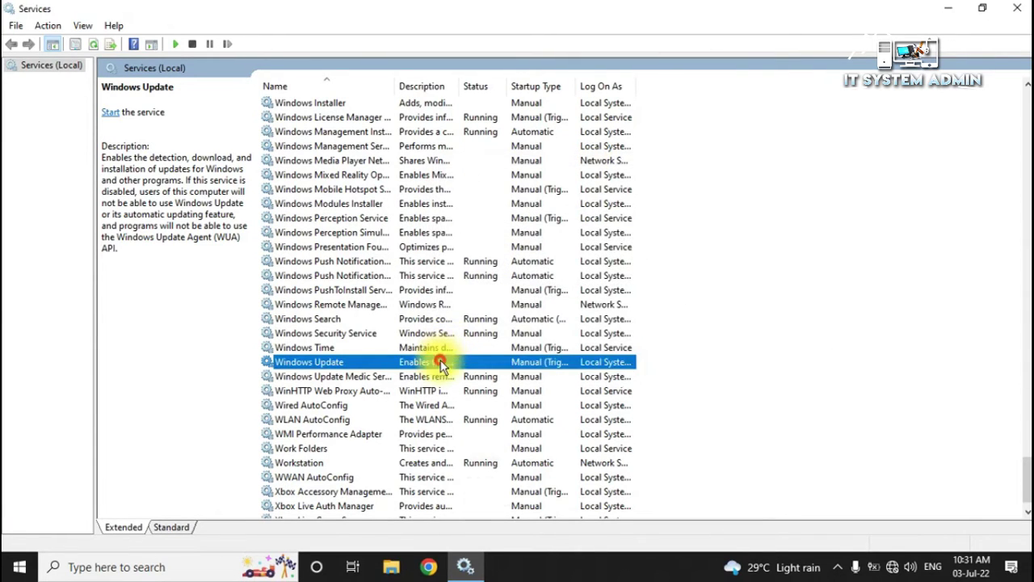
right_click(441, 363)
left_click(503, 373)
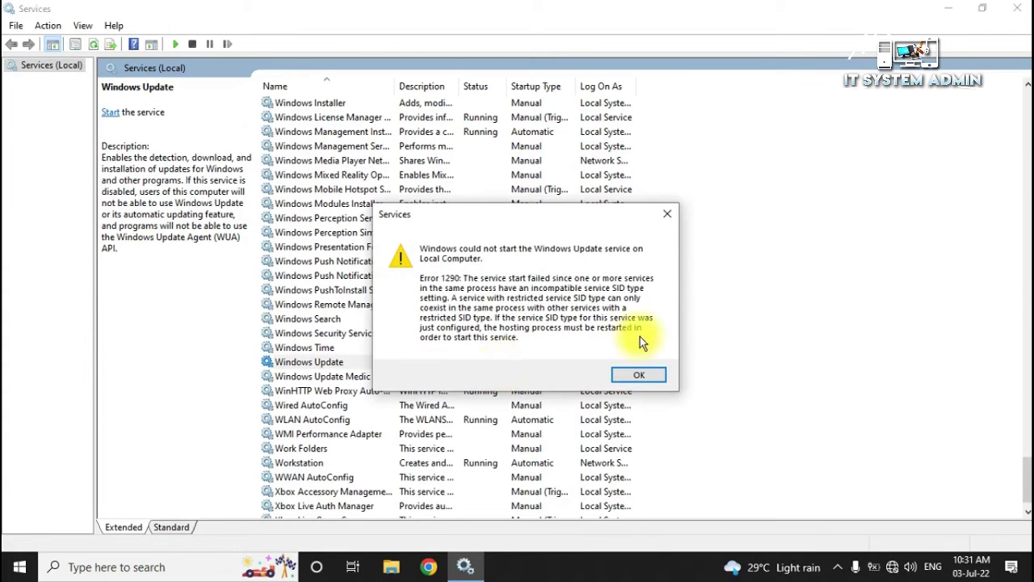
left_click(640, 374)
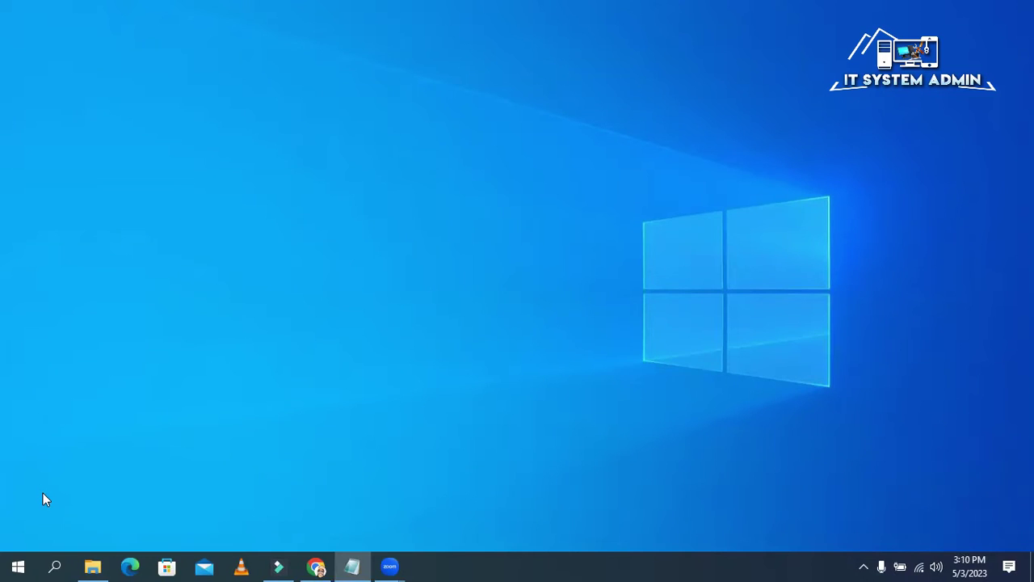
- Search for 'regedi' so Registry Editor shows as the best match
left_click(55, 566)
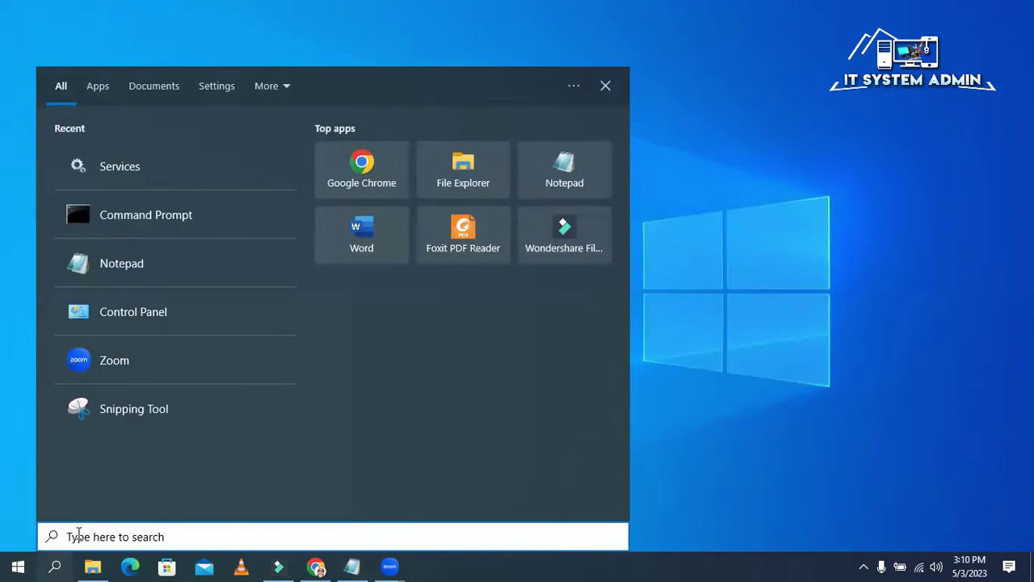
type("reg")
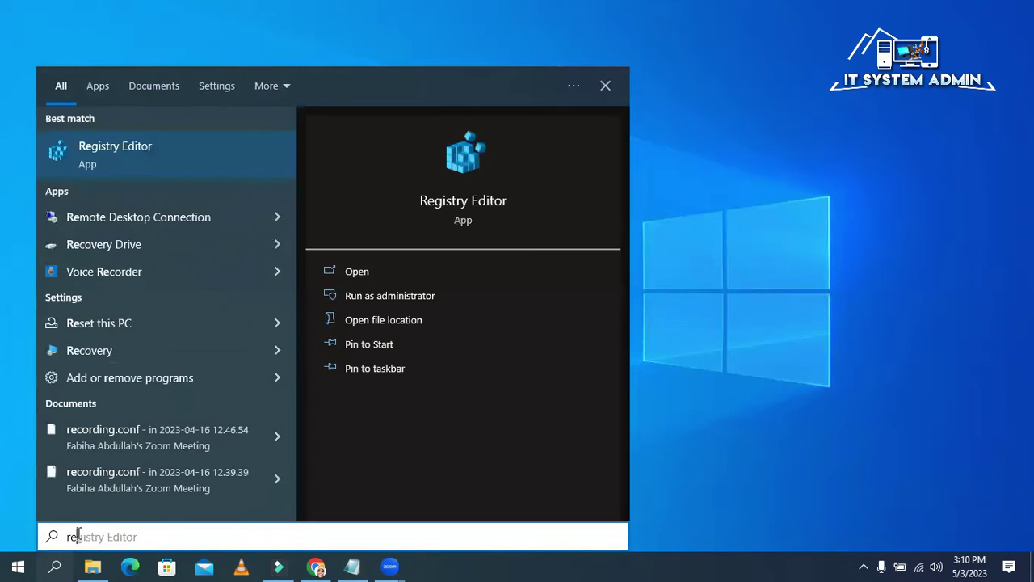
type("ed")
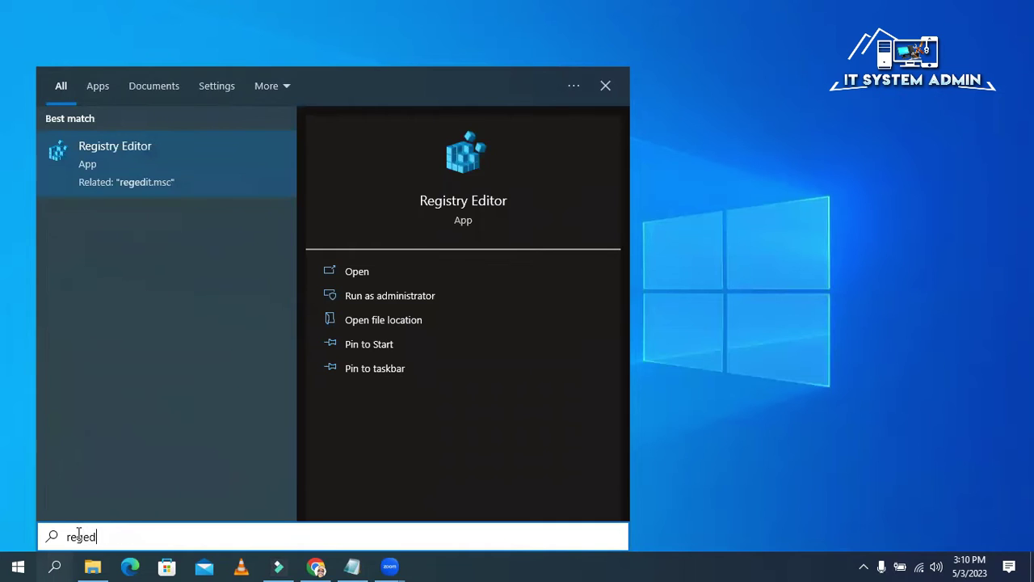
type("ir")
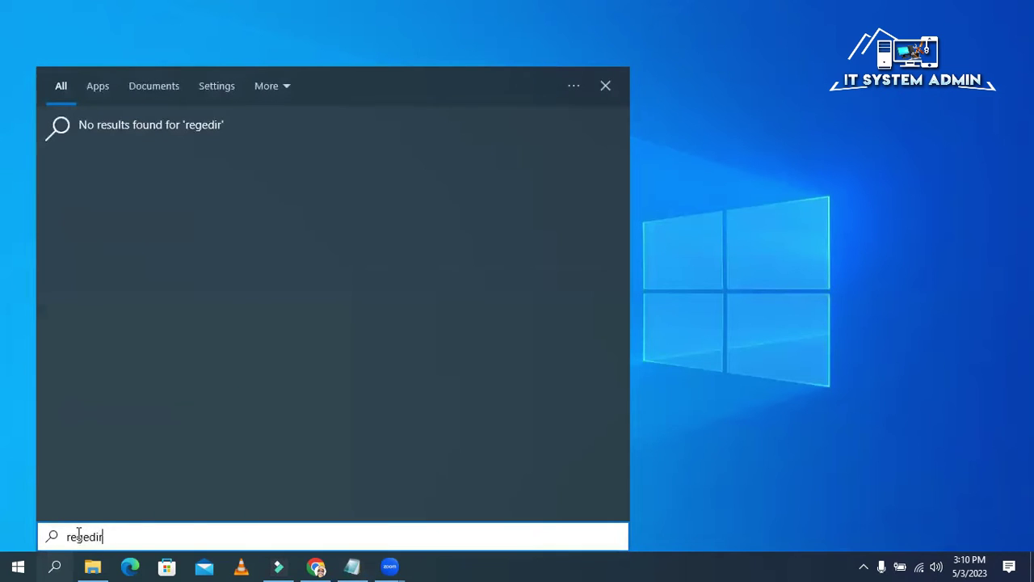
key("BackSpace")
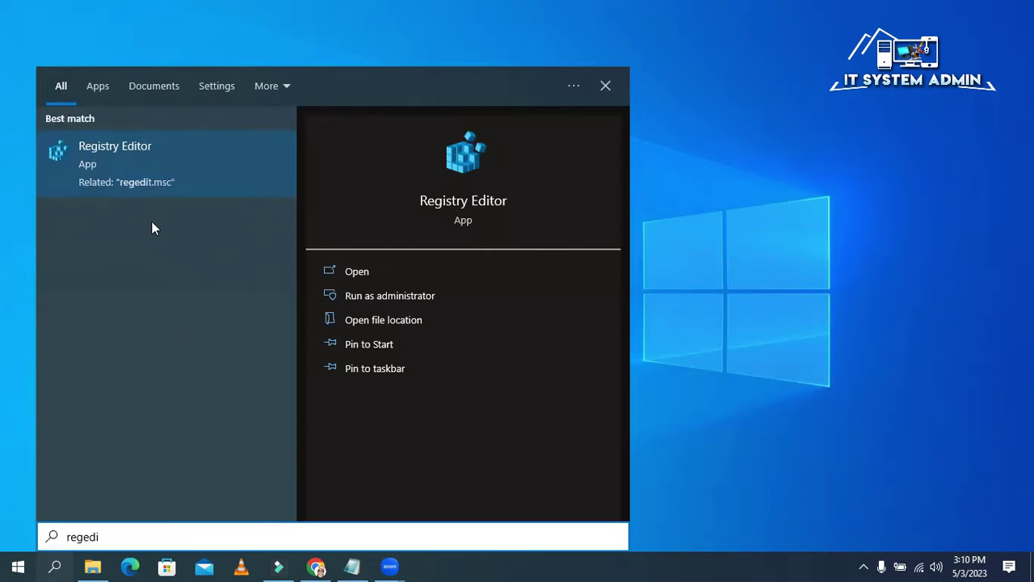
- Launch Registry Editor and expand HKEY_LOCAL_MACHINE > SYSTEM > CurrentControlSet > Services
left_click(143, 151)
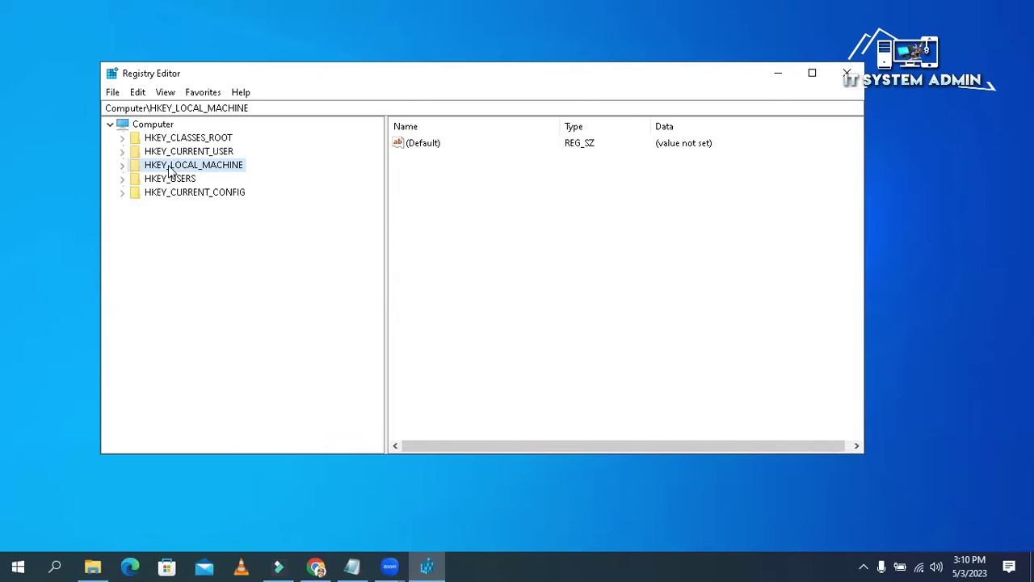
left_click(122, 165)
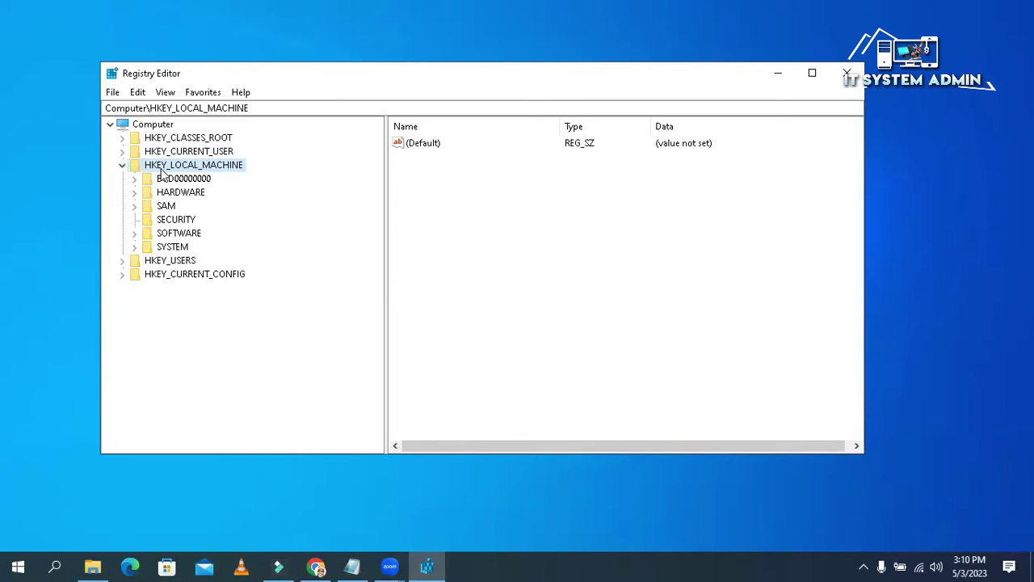
left_click(171, 248)
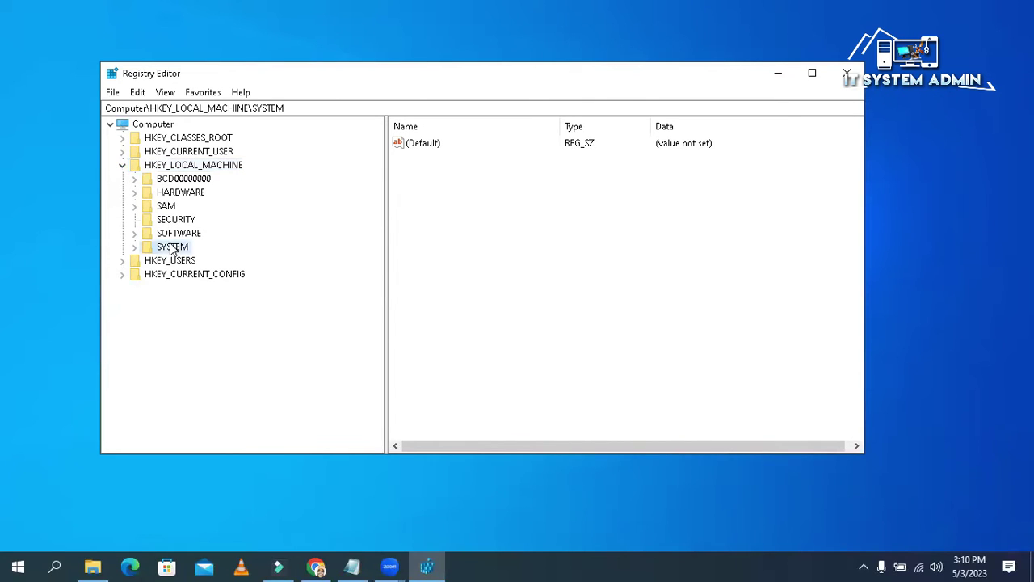
left_click(134, 247)
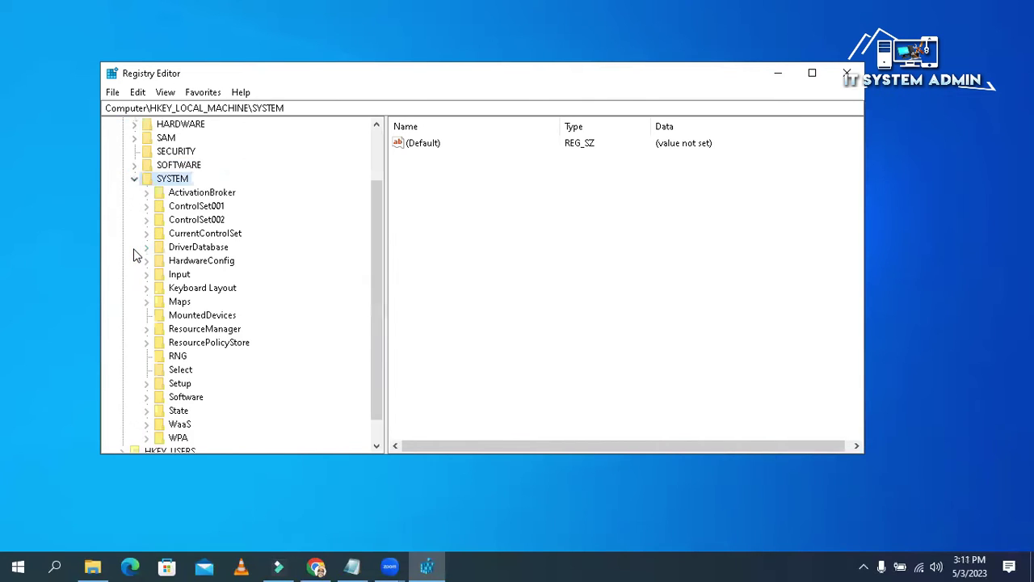
left_click(196, 234)
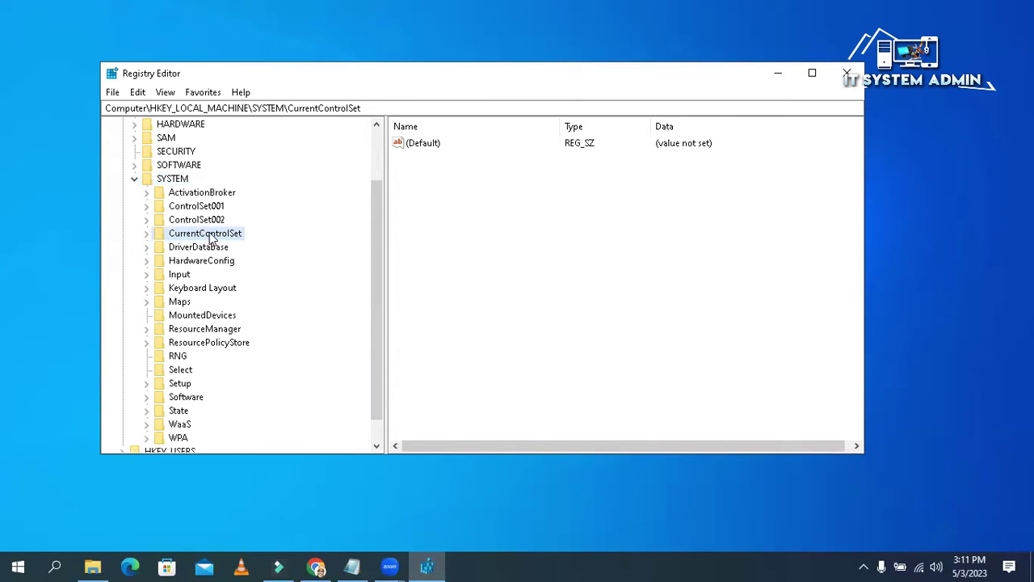
left_click(146, 234)
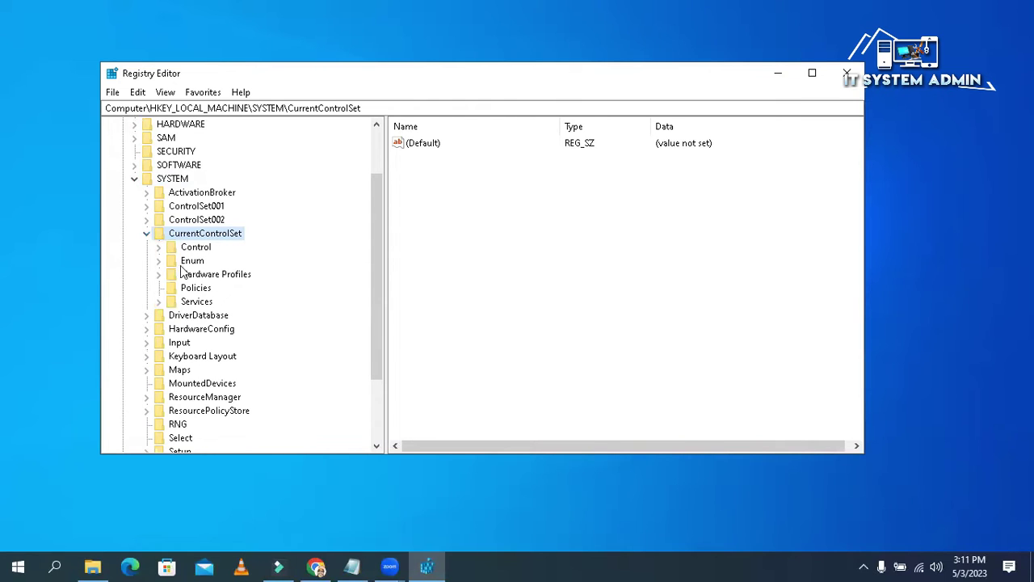
left_click(197, 303)
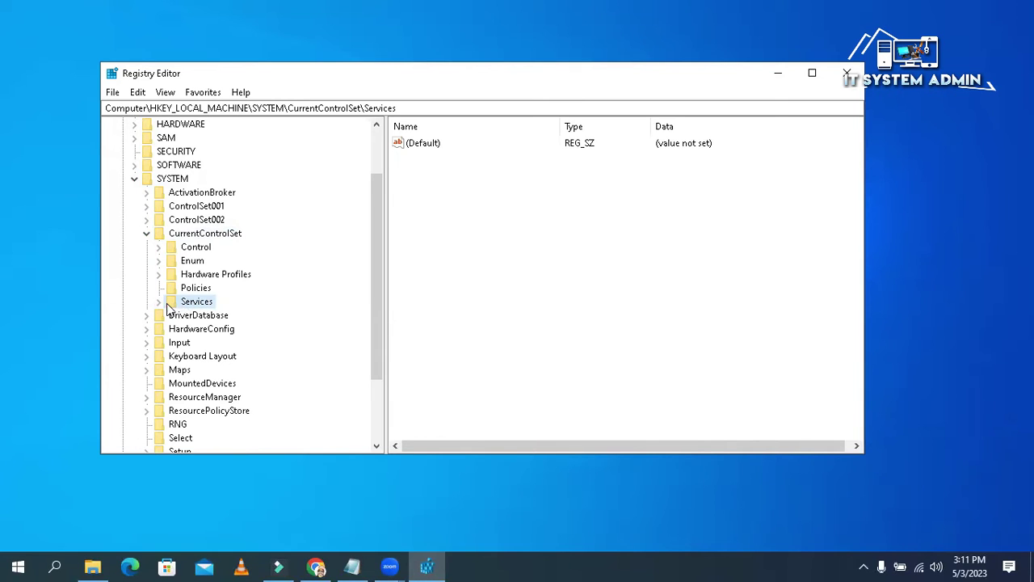
left_click(160, 306)
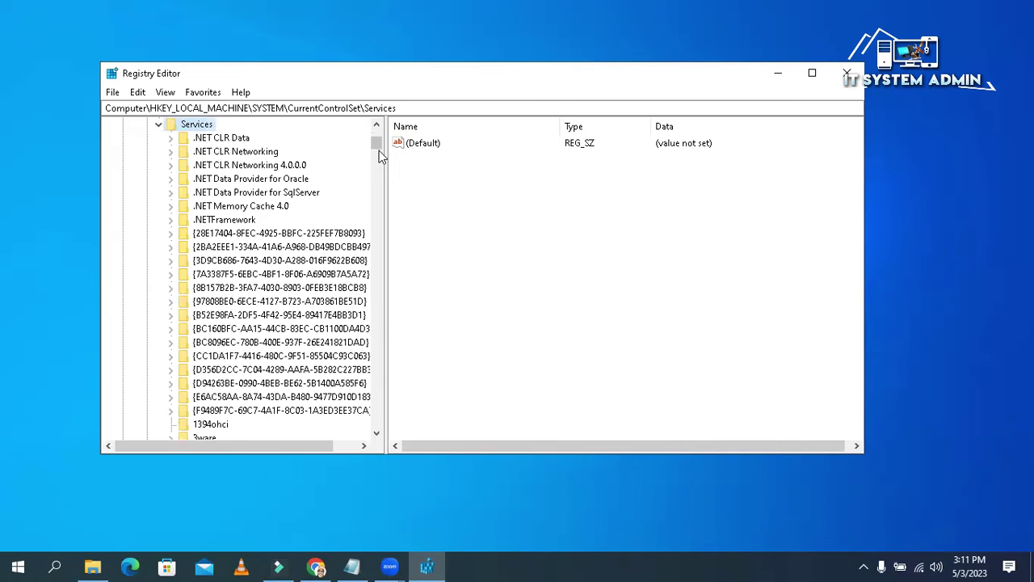
left_click_drag(377, 147, 388, 401)
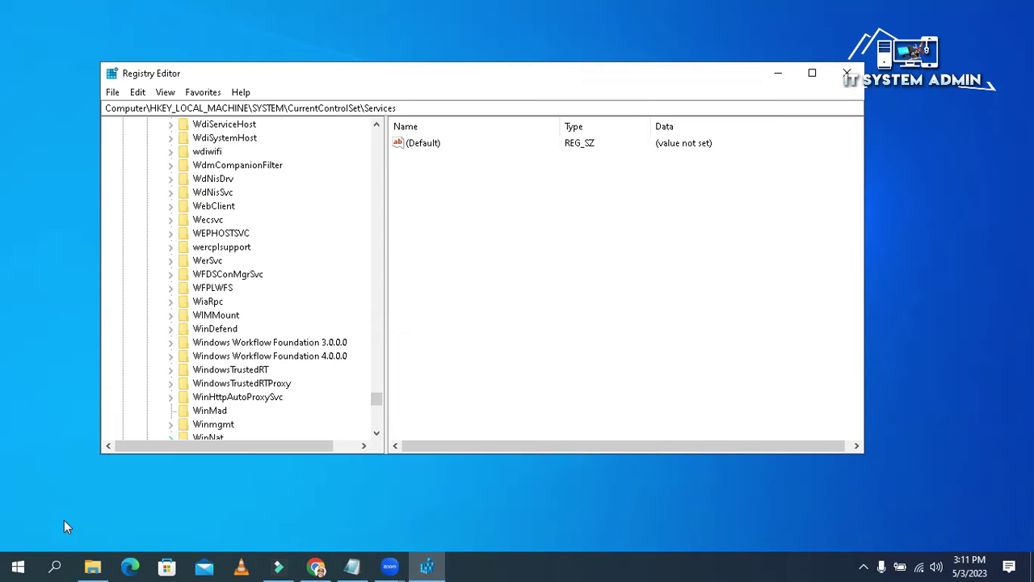
- Open the Services app by searching 'ser'
left_click(55, 565)
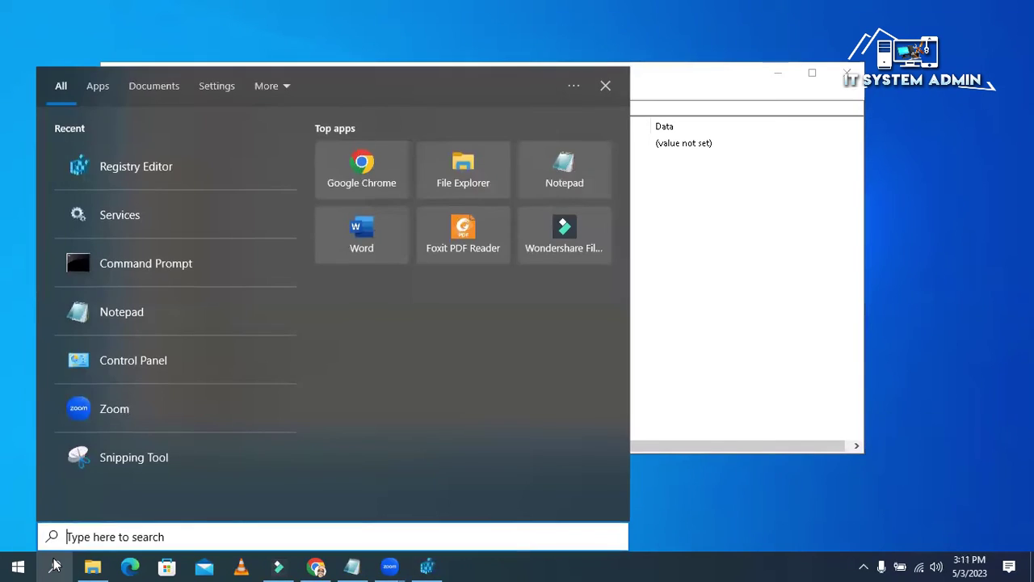
type("ser")
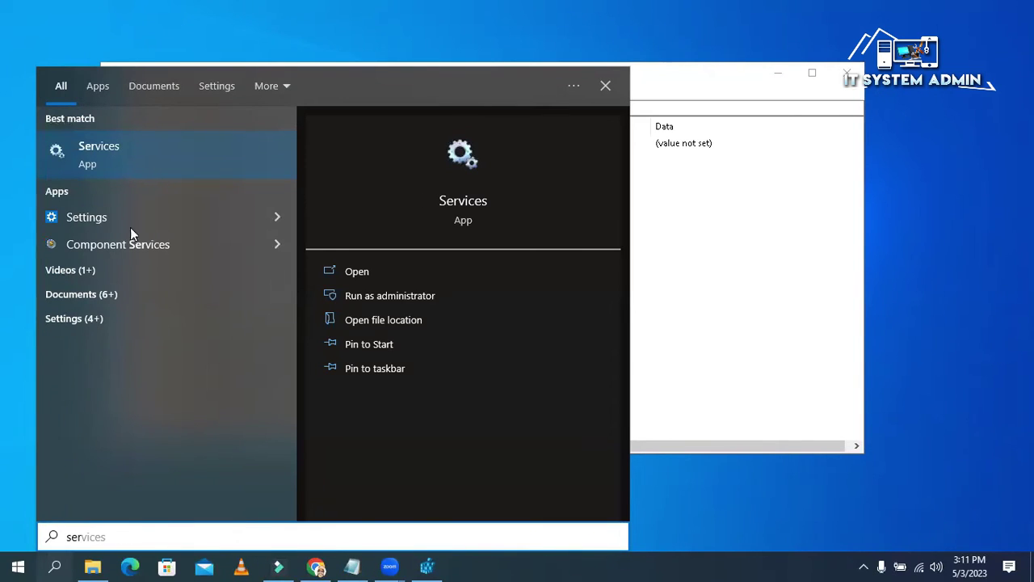
left_click(176, 145)
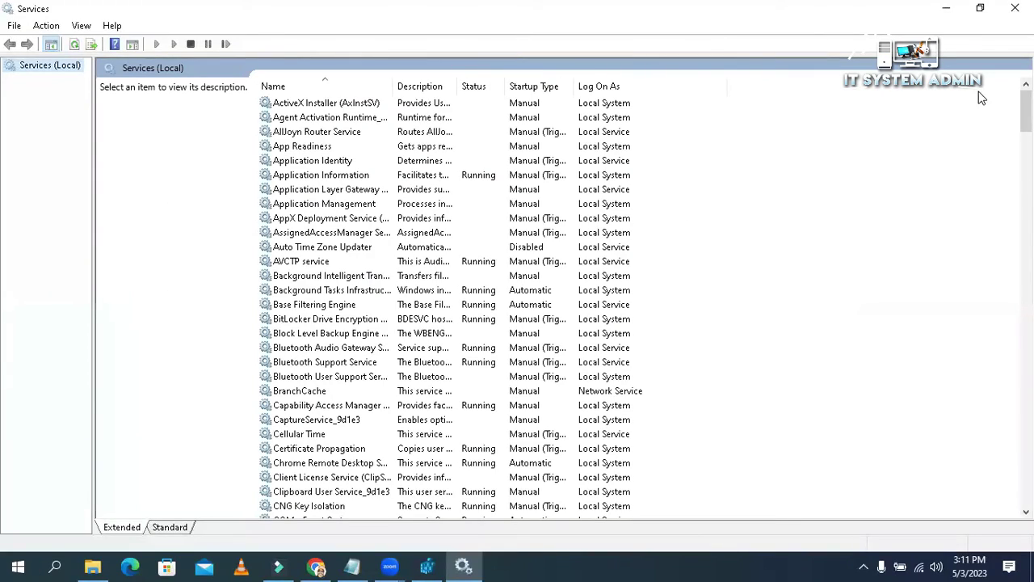
left_click_drag(1025, 110, 1026, 471)
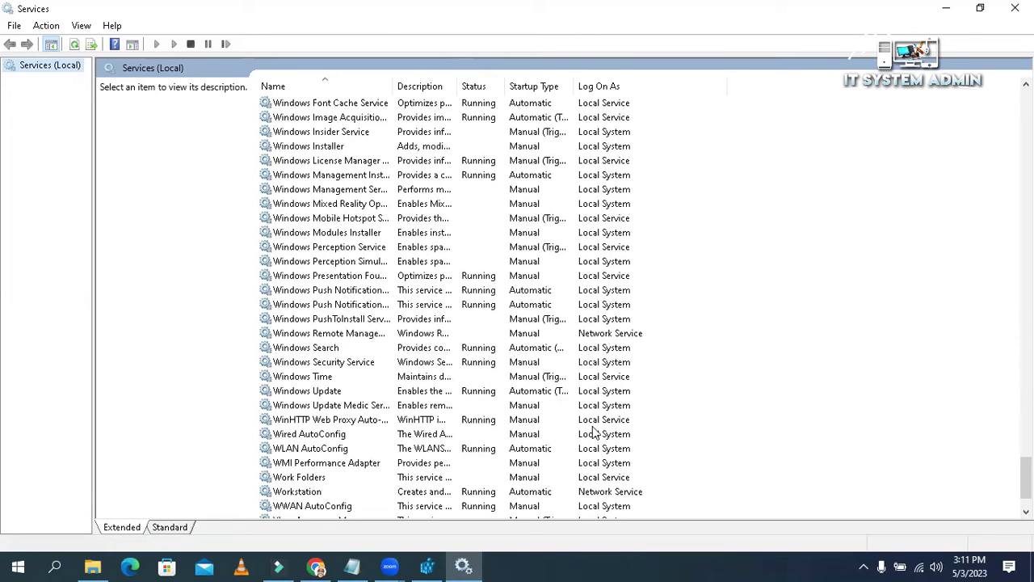
- Confirm in Windows Update's properties that its service name is wuauserv, then close them
left_click(339, 392)
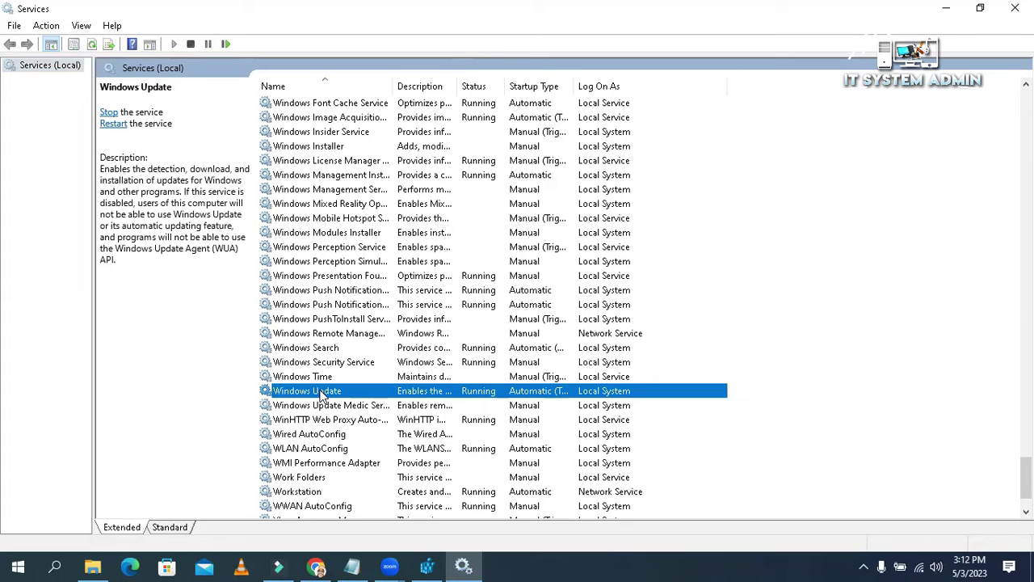
right_click(322, 394)
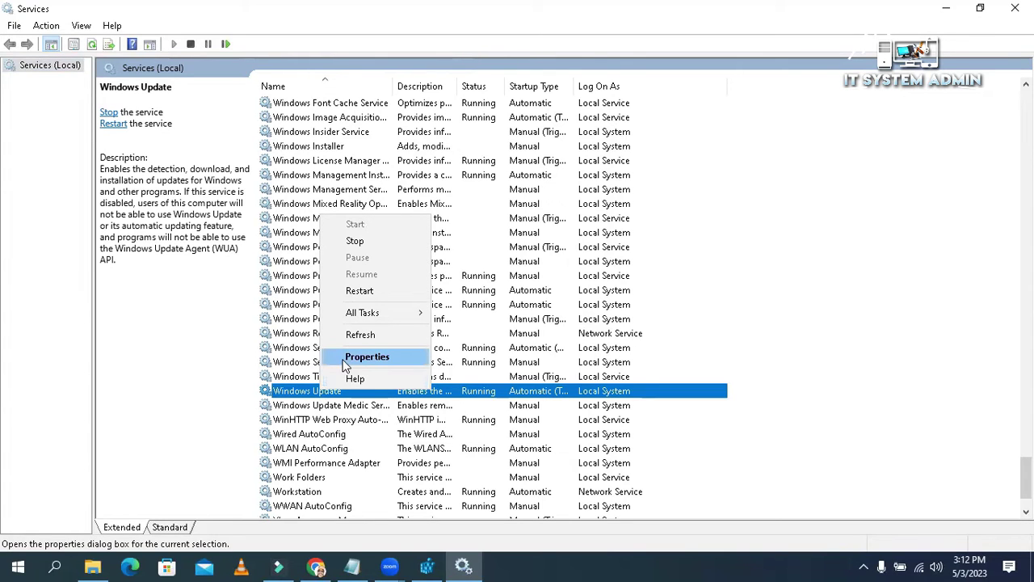
left_click(373, 358)
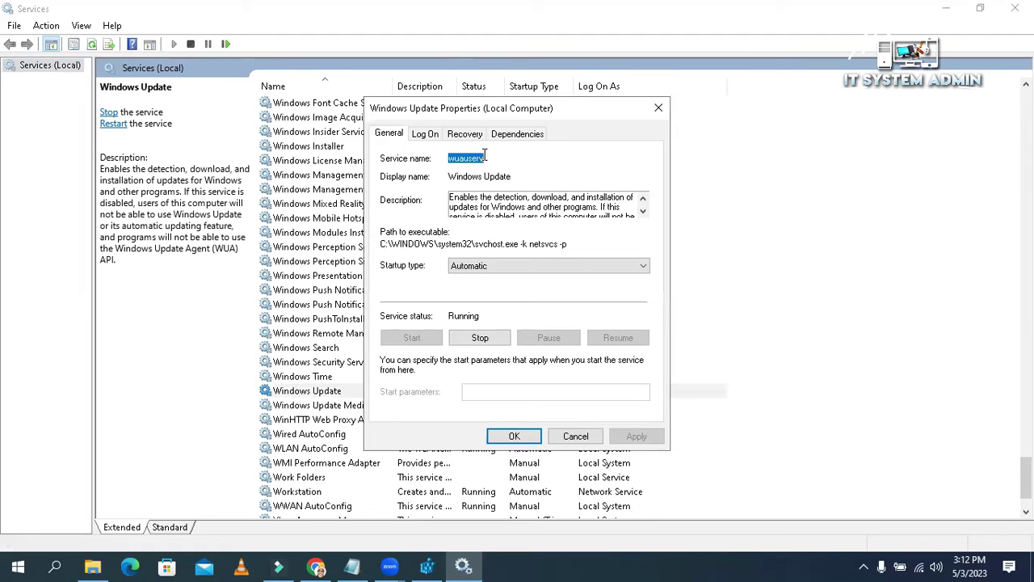
left_click(486, 156)
left_click_drag(475, 159, 488, 158)
left_click(487, 158)
left_click(513, 435)
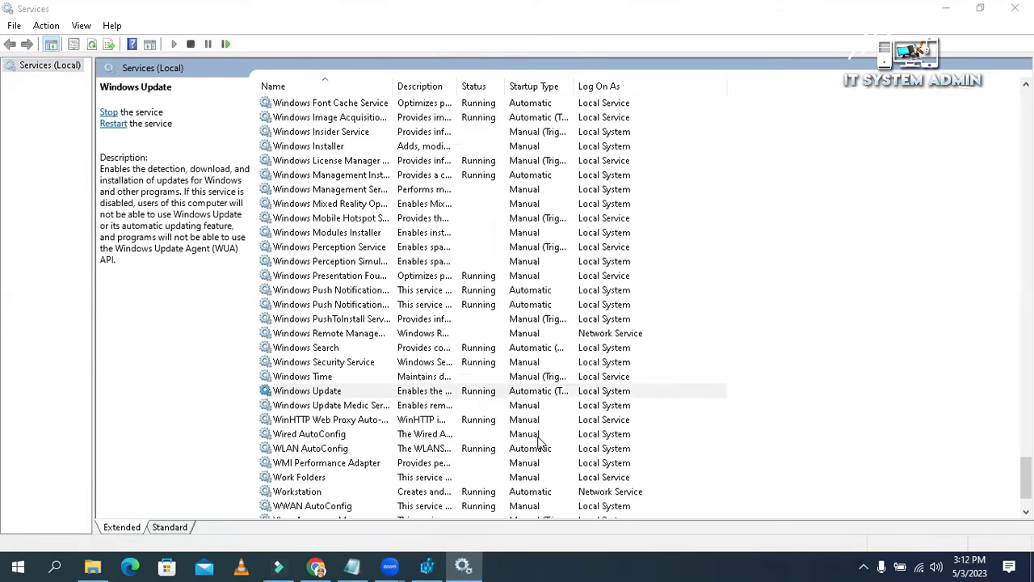
- Back in Registry Editor, select the wuauserv key and its ImagePath value
left_click(426, 564)
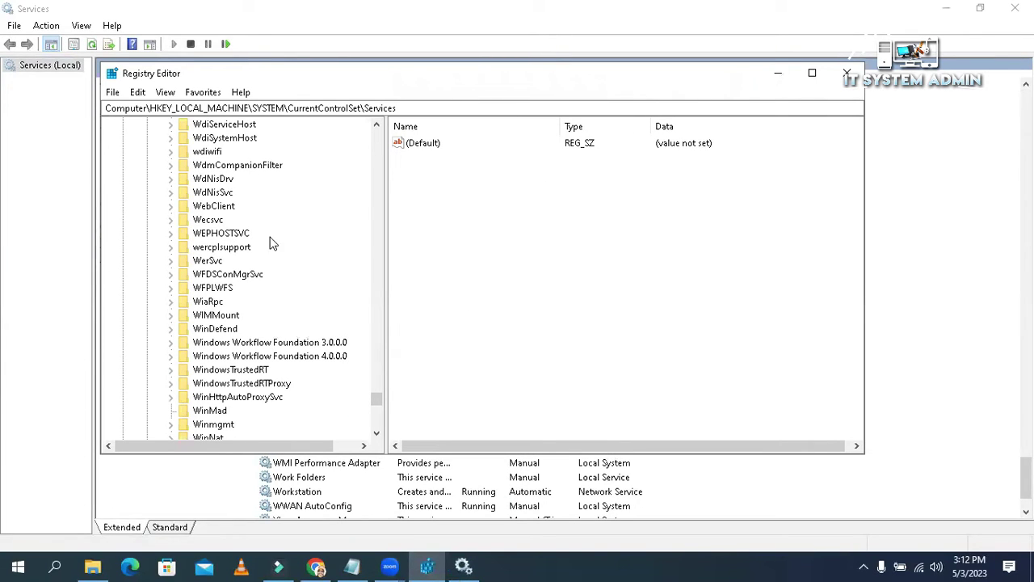
left_click_drag(375, 398, 375, 393)
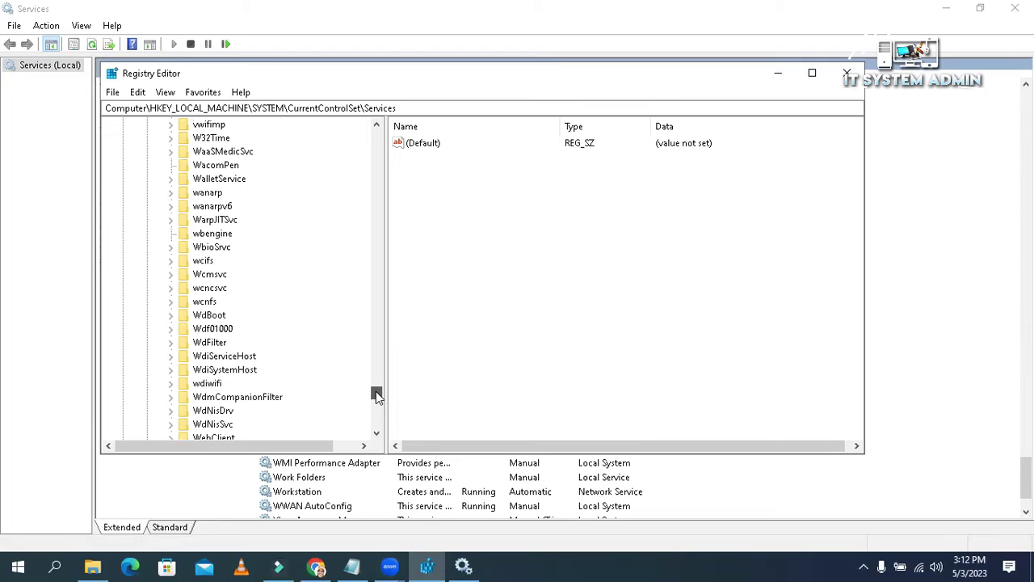
left_click_drag(375, 391, 376, 412)
left_click(209, 289)
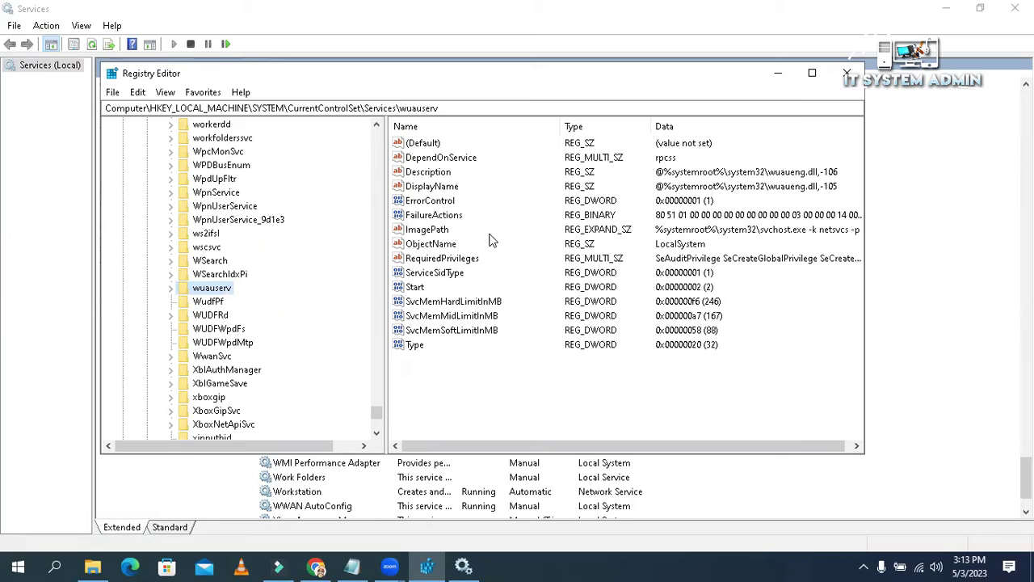
left_click(433, 232)
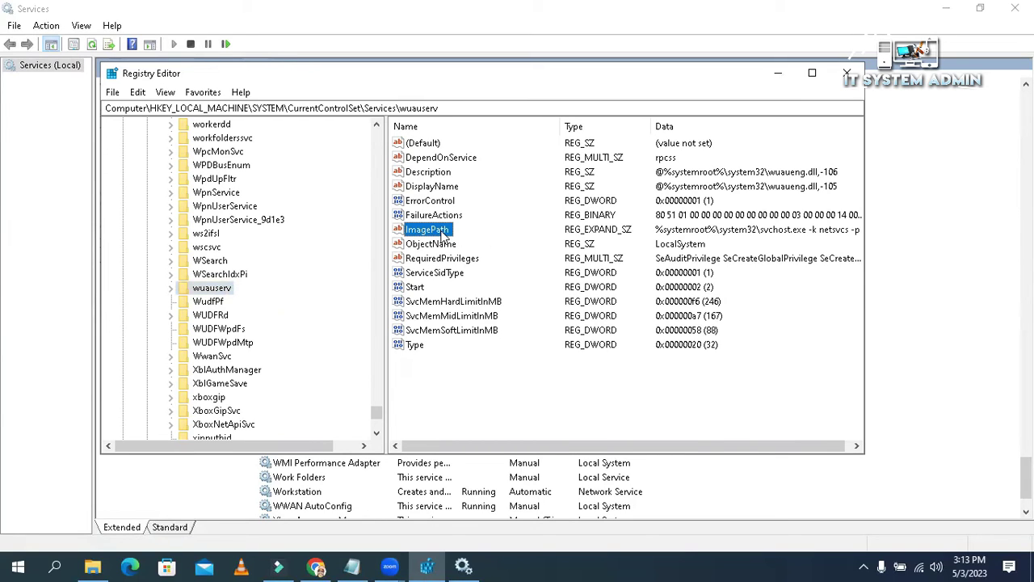
- Append -p to the ImagePath data so it ends 'netsvcs -p', and save
right_click(441, 234)
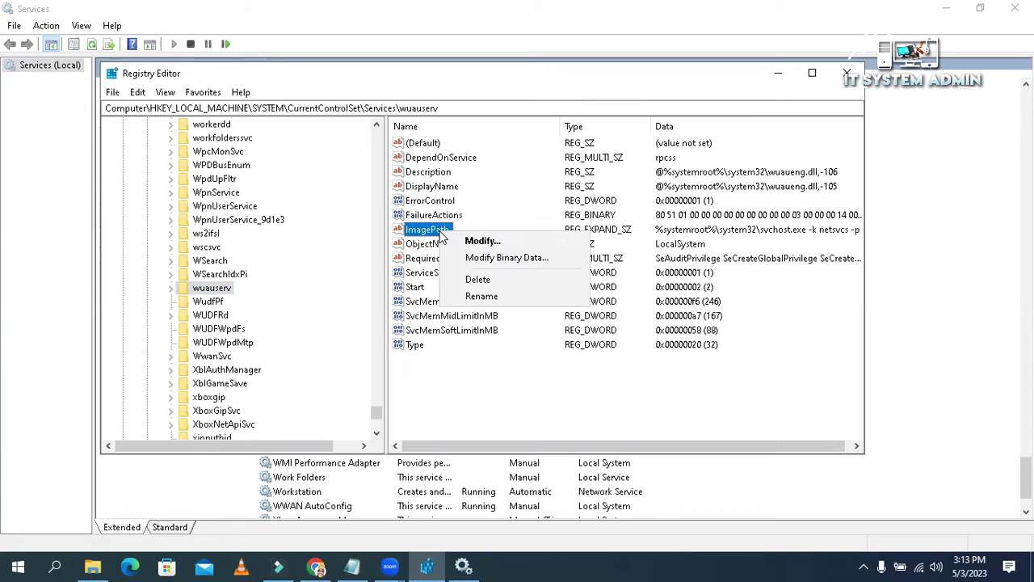
left_click(503, 239)
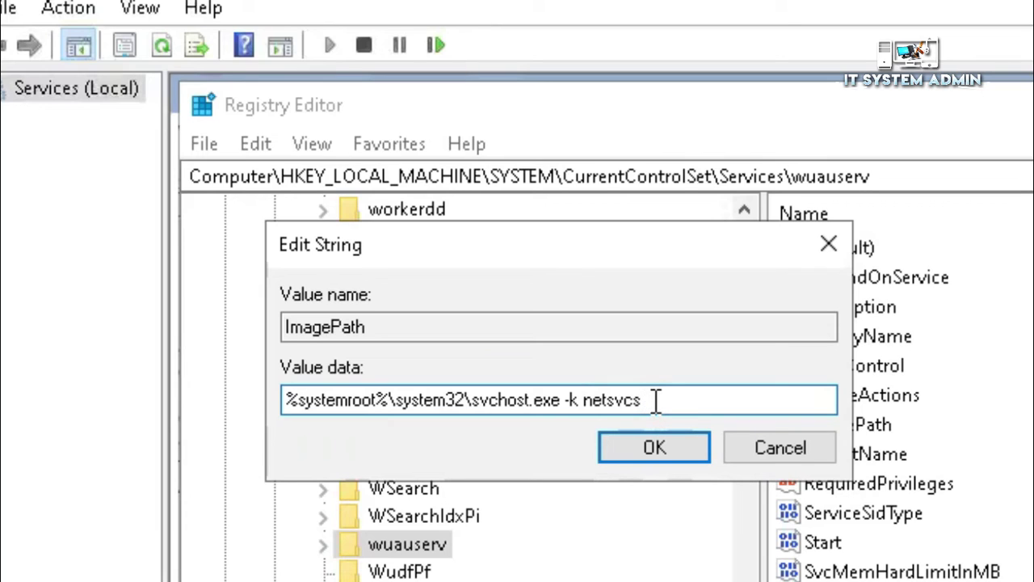
type("-p")
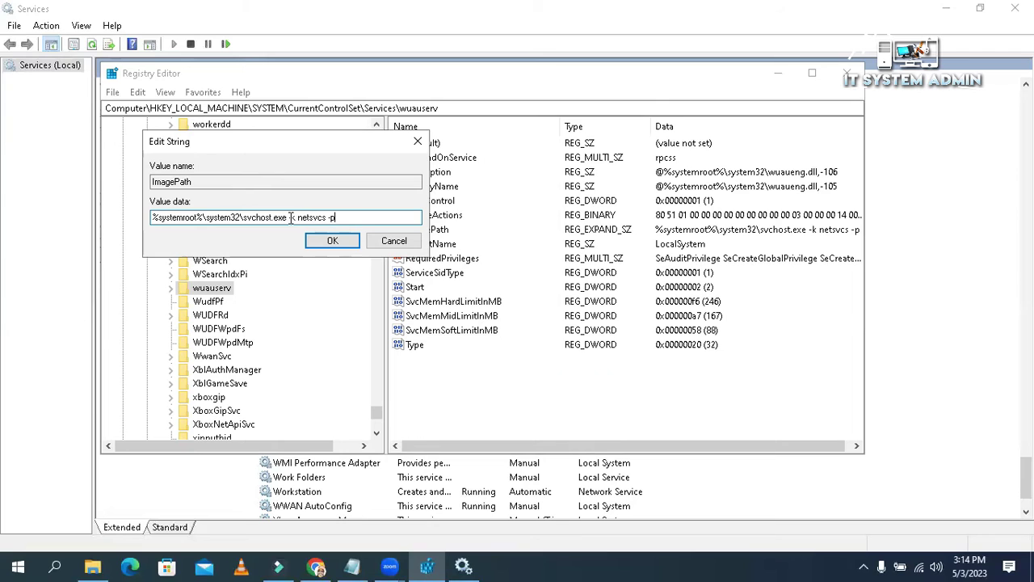
left_click(326, 243)
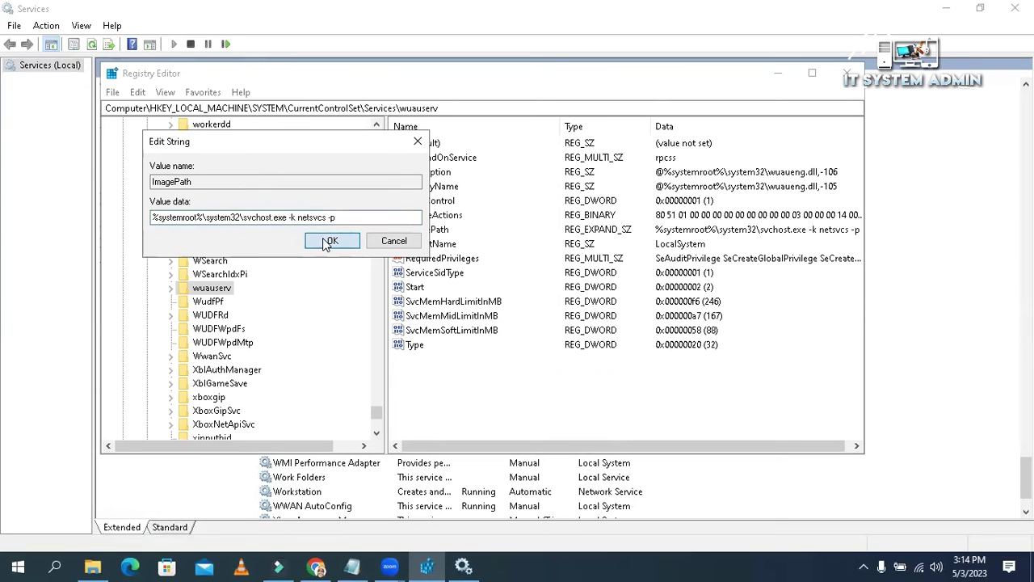
left_click(564, 385)
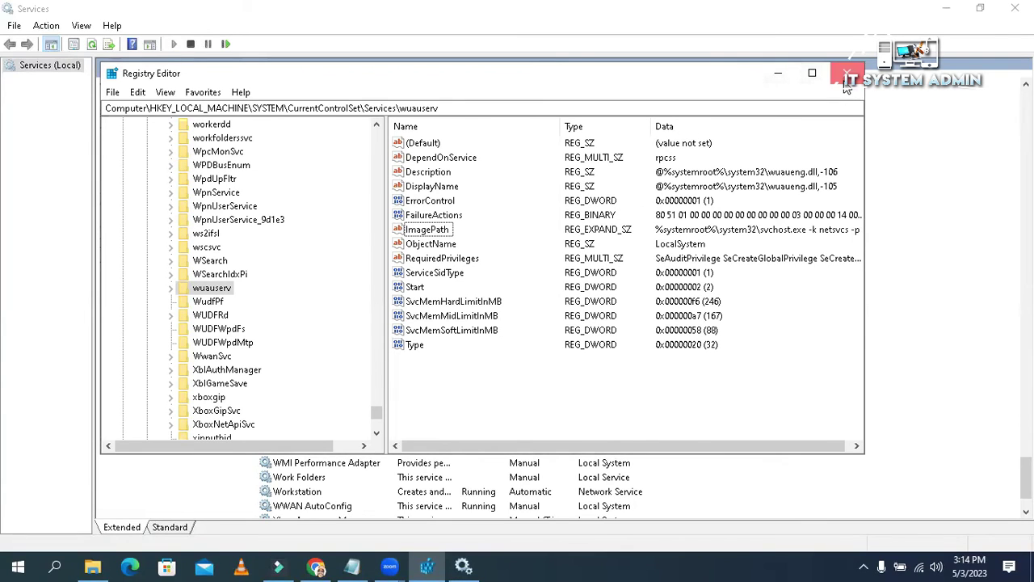
- Close Registry Editor and cancel the open Windows Update properties window
left_click(846, 73)
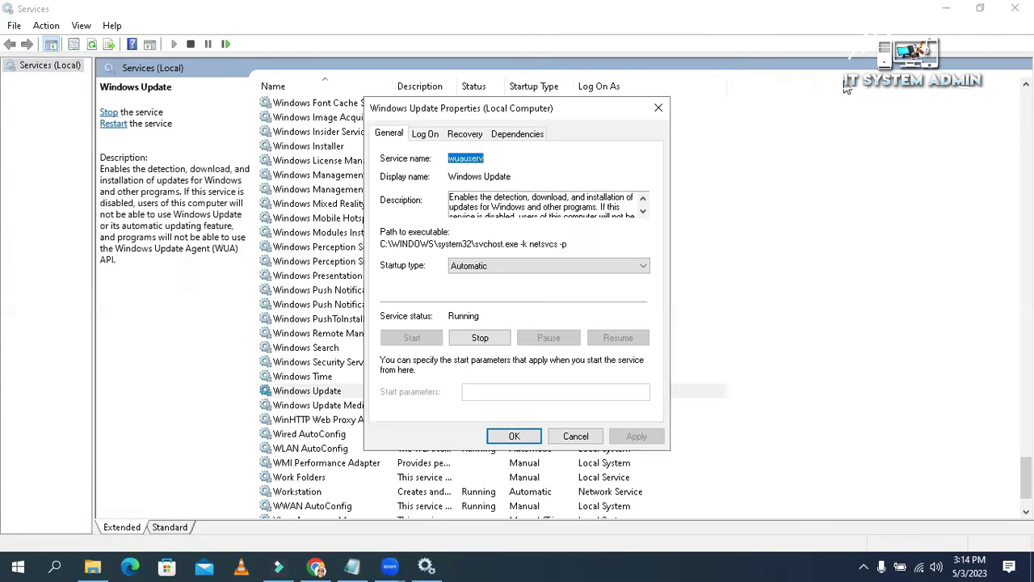
left_click(585, 443)
left_click(810, 314)
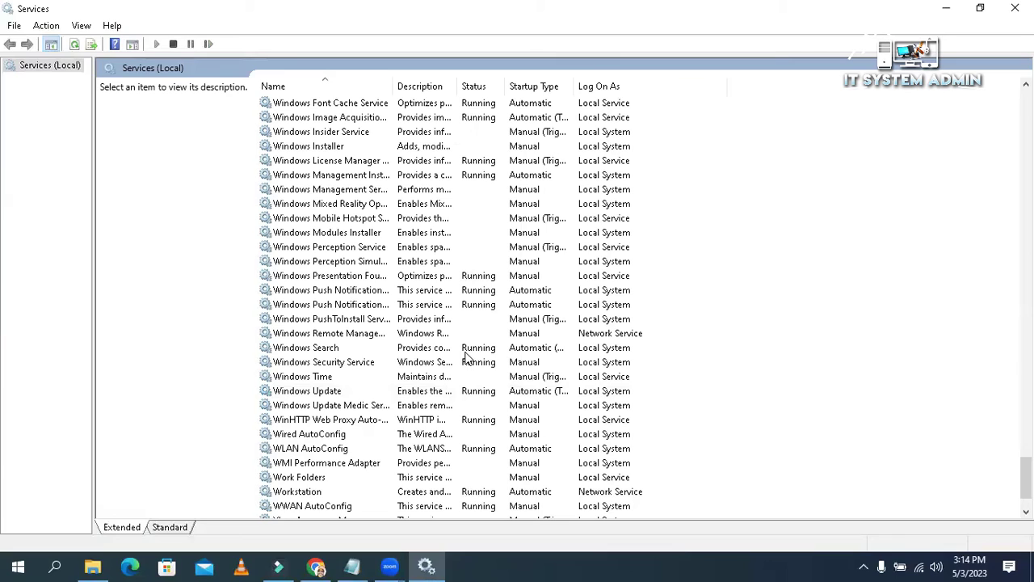
- Start Windows Update with Automatic (Delayed Start) startup type, applying and confirming its properties
left_click(329, 393)
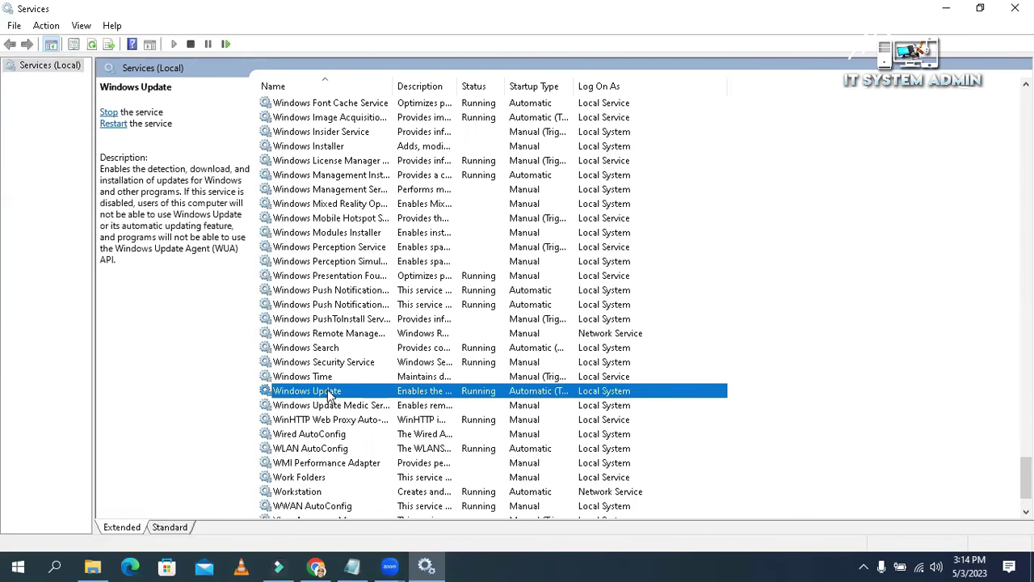
right_click(312, 392)
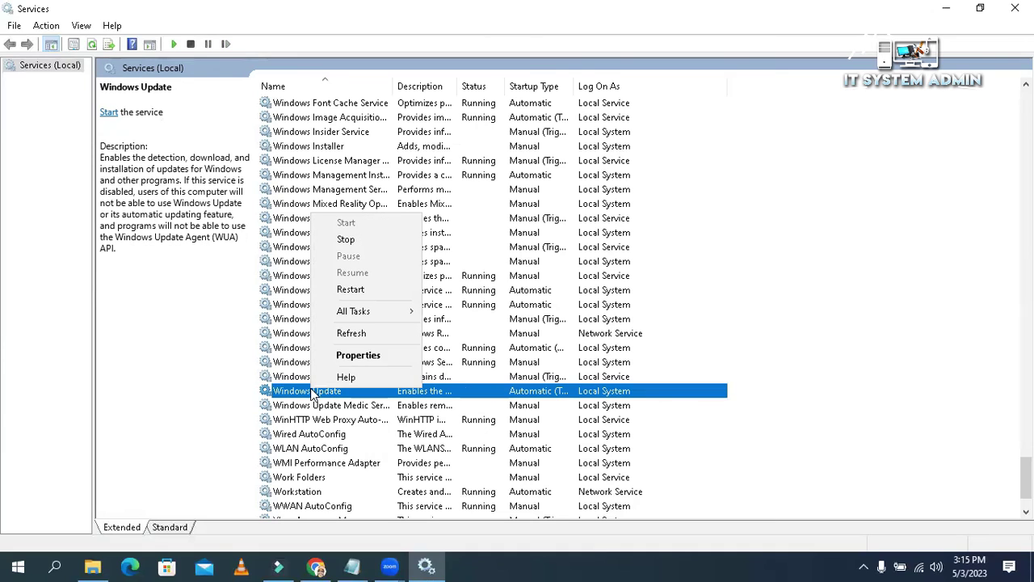
left_click(358, 356)
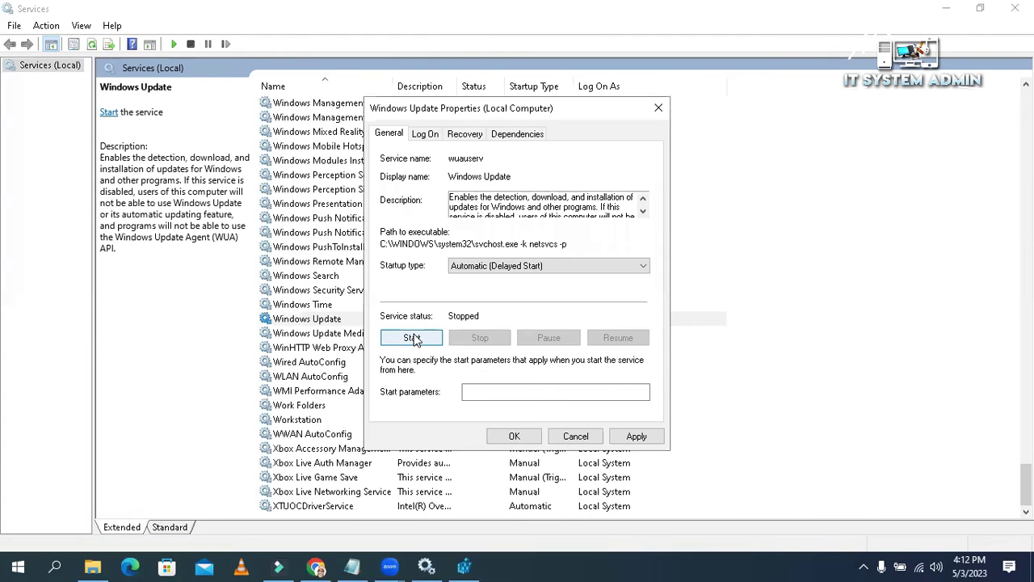
left_click(414, 340)
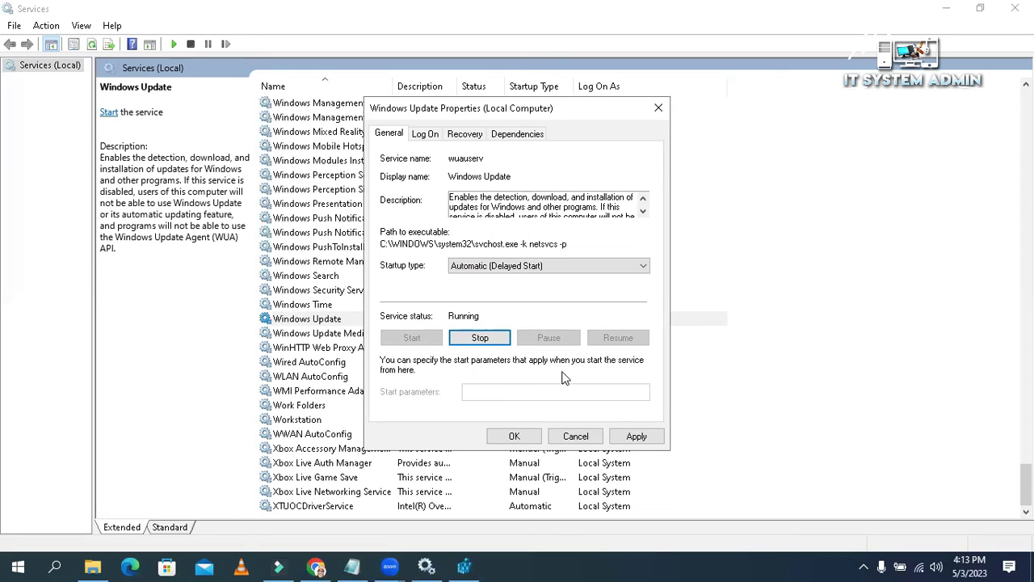
left_click(650, 436)
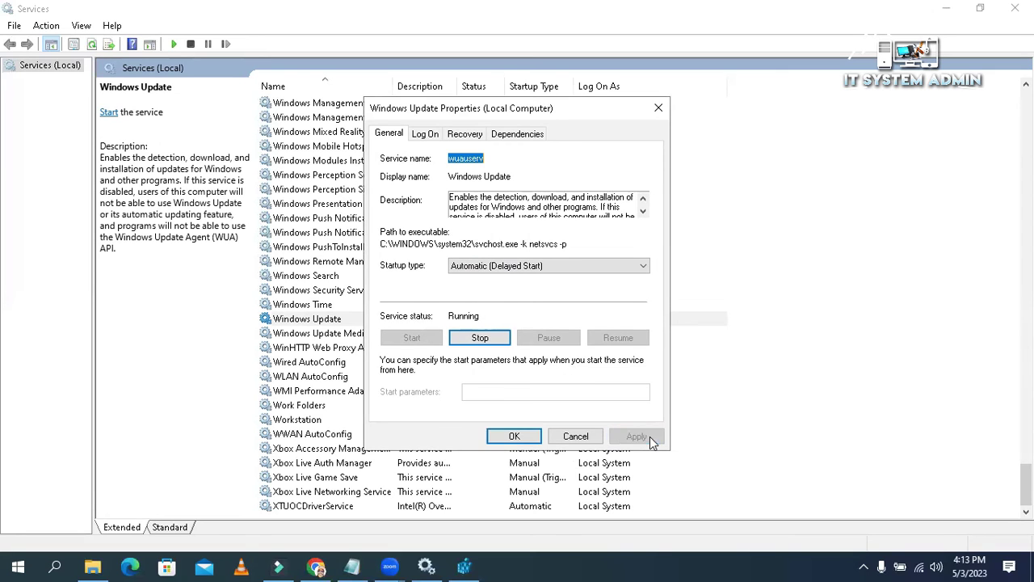
left_click(517, 437)
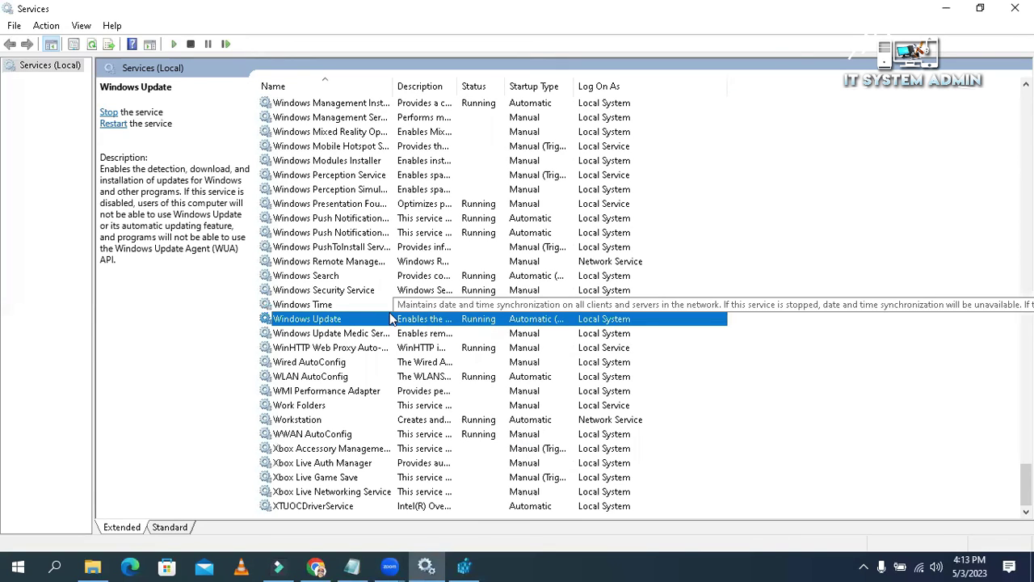